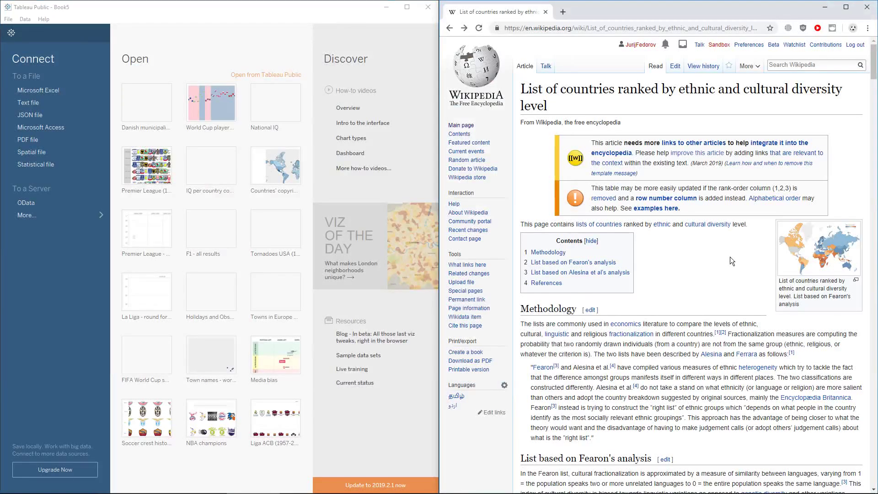
pyautogui.scroll(-3, 730, 257)
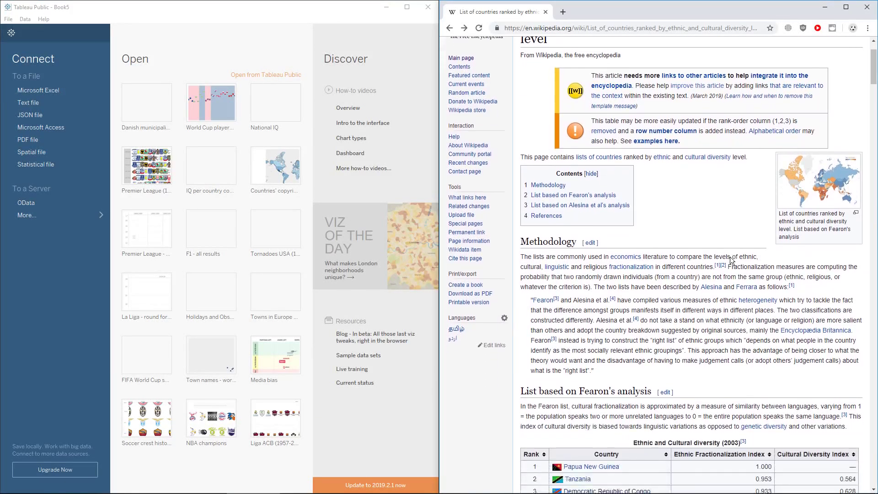
pyautogui.scroll(-1, 730, 257)
pyautogui.scroll(3, 730, 257)
pyautogui.scroll(-1, 730, 257)
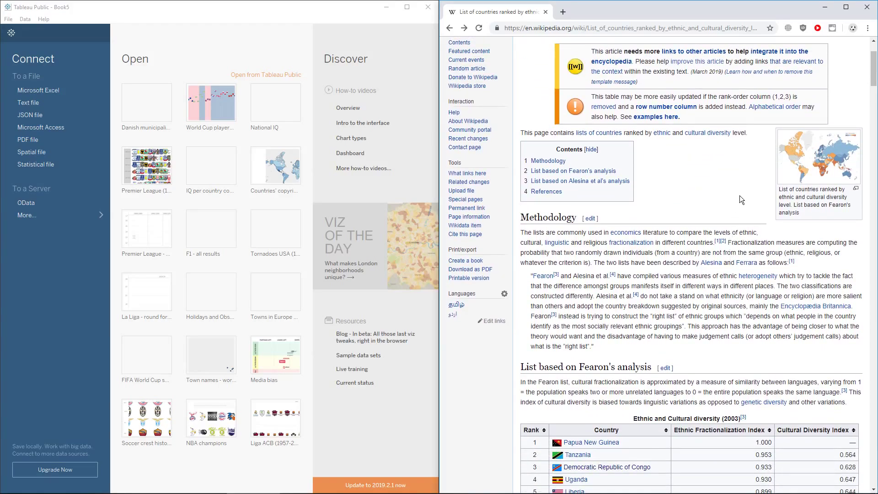
pyautogui.moveTo(818, 179)
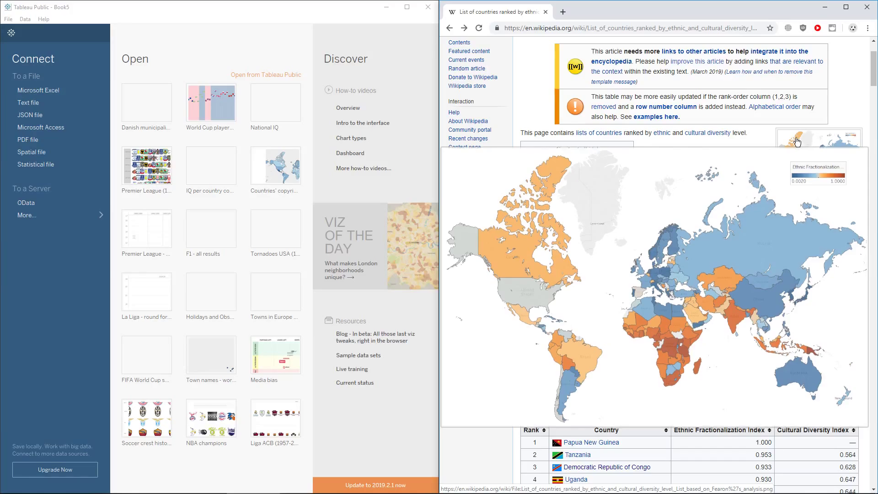
pyautogui.scroll(-3, 716, 177)
pyautogui.scroll(-3, 715, 177)
pyautogui.scroll(-3, 716, 177)
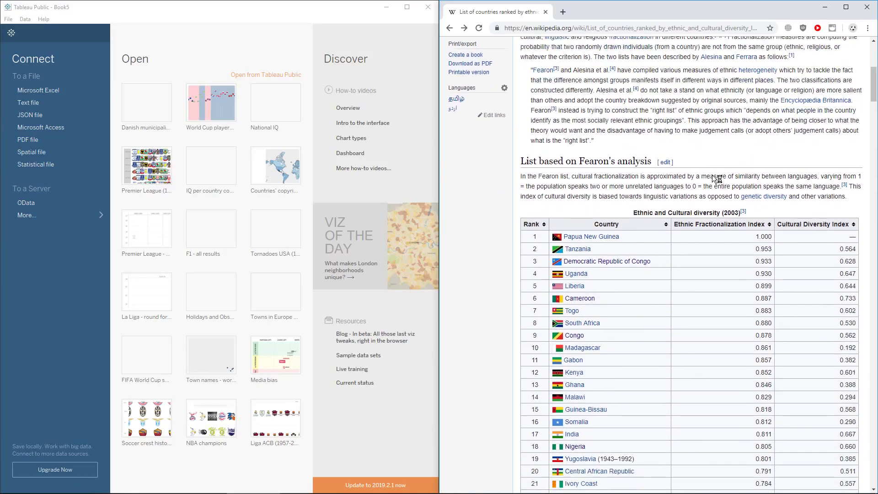
pyautogui.scroll(-5, 747, 228)
pyautogui.scroll(3, 751, 232)
pyautogui.scroll(1, 752, 231)
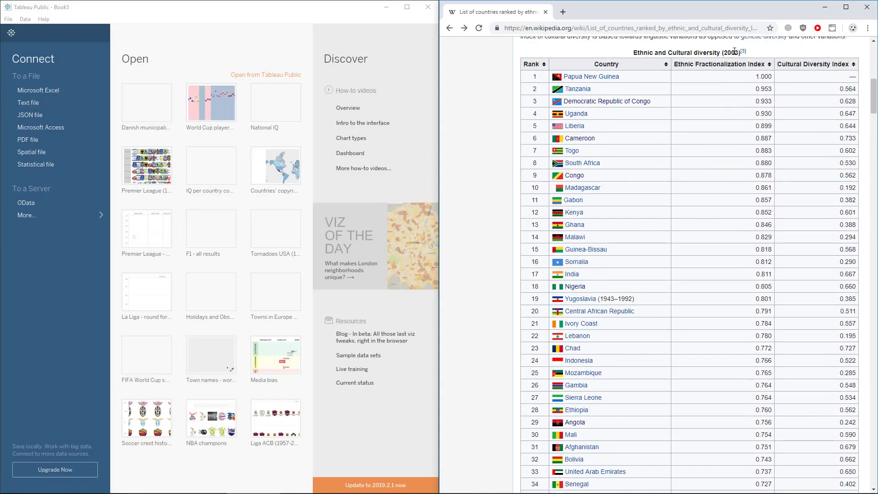
pyautogui.scroll(-10, 798, 220)
pyautogui.scroll(-10, 808, 232)
pyautogui.scroll(-6, 807, 237)
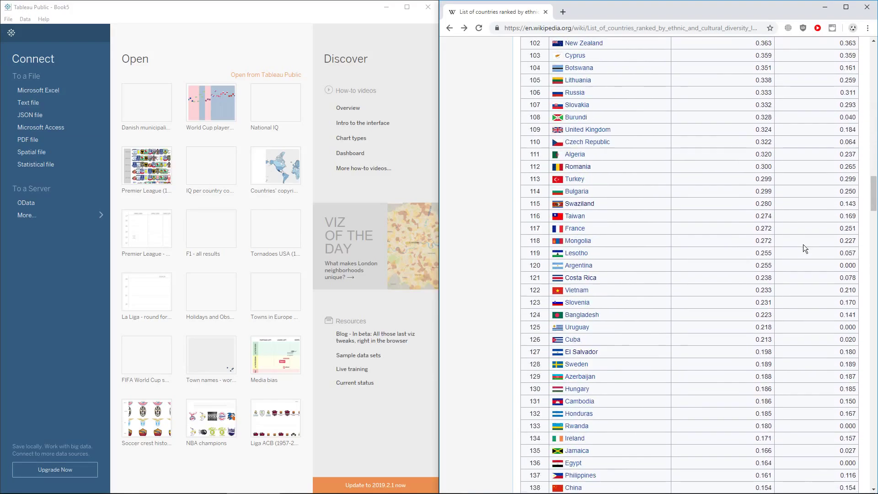
pyautogui.scroll(-6, 806, 245)
pyautogui.scroll(-6, 811, 253)
pyautogui.moveTo(857, 198)
pyautogui.mouseDown()
pyautogui.moveTo(765, 216)
pyautogui.moveTo(530, 337)
pyautogui.moveTo(523, 300)
pyautogui.mouseUp()
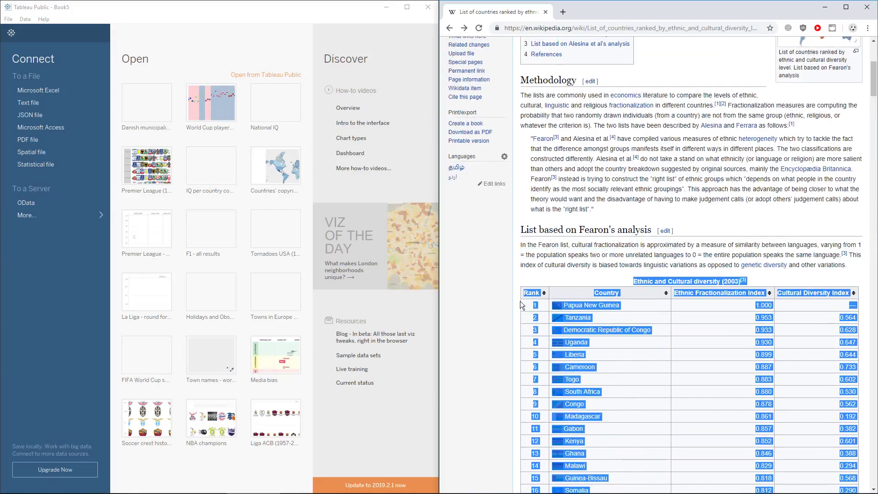
# Copy the full Fearon ethnic and cultural diversity ranking table from Wikipedia, then deselect it.
pyautogui.click(668, 321)
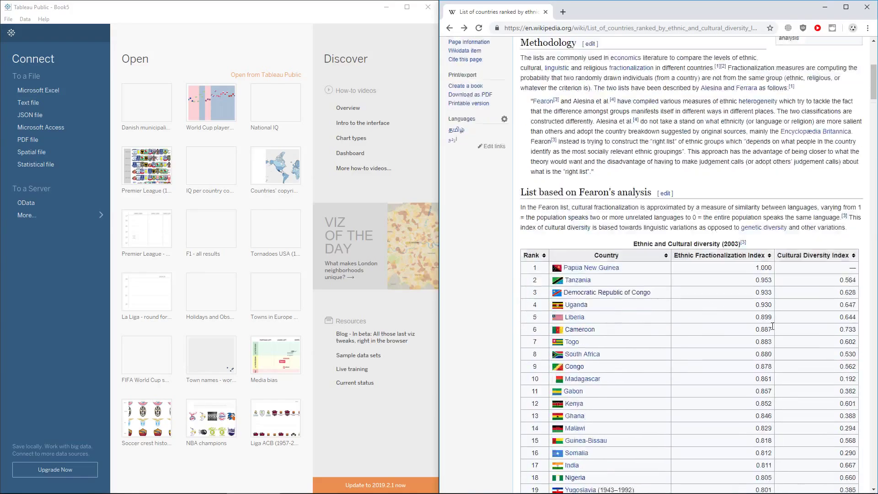
pyautogui.scroll(-10, 825, 307)
pyautogui.scroll(-10, 833, 310)
pyautogui.scroll(-5, 843, 310)
pyautogui.scroll(-10, 843, 310)
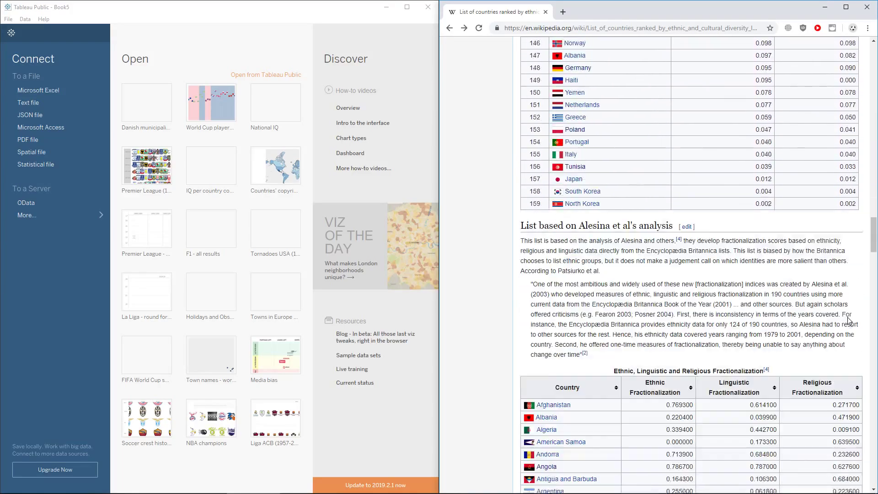
pyautogui.scroll(-3, 847, 317)
pyautogui.moveTo(859, 200)
pyautogui.mouseDown()
pyautogui.moveTo(760, 179)
pyautogui.moveTo(558, 218)
pyautogui.moveTo(523, 294)
pyautogui.mouseUp()
pyautogui.scroll(5, 558, 218)
pyautogui.scroll(5, 558, 218)
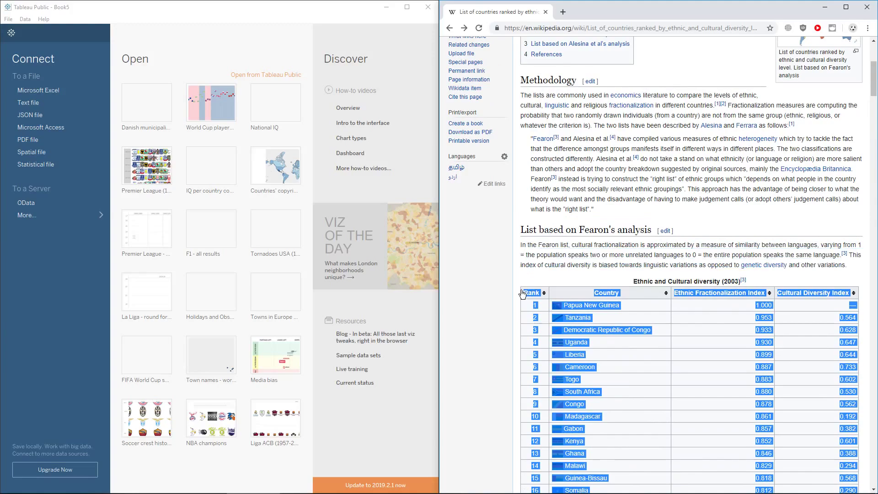
pyautogui.rightClick(525, 295)
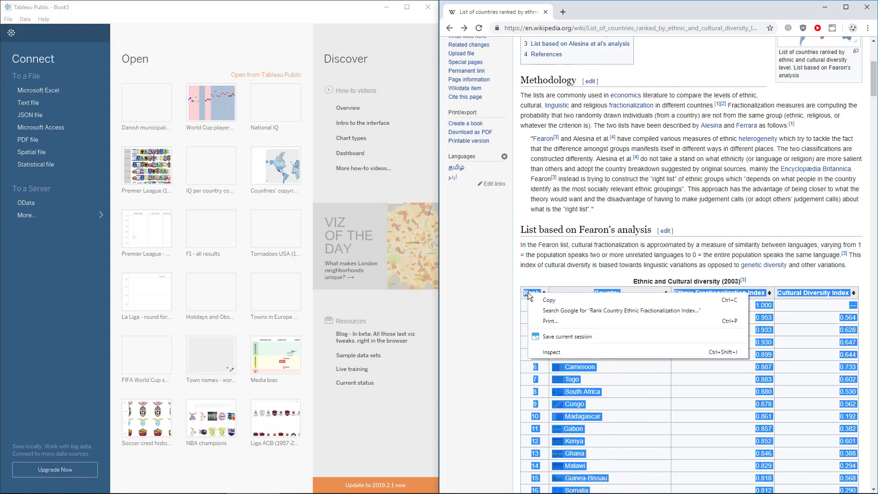
pyautogui.click(556, 300)
pyautogui.click(566, 279)
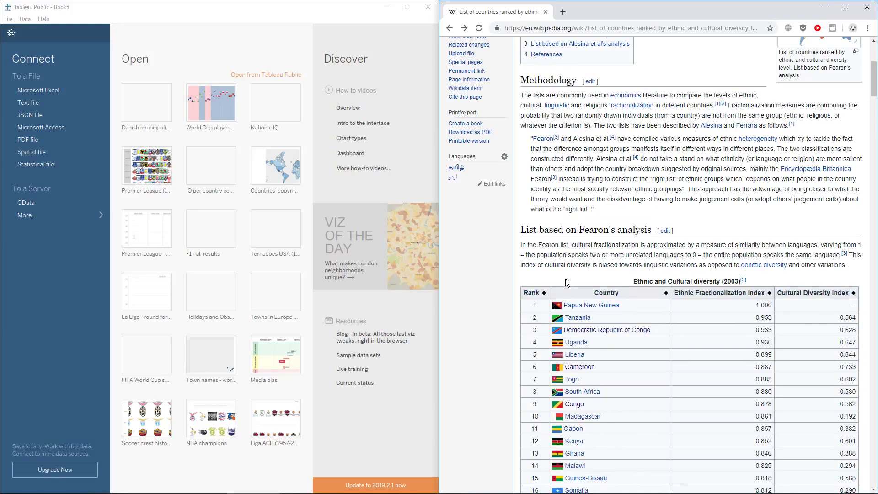
pyautogui.scroll(2, 567, 279)
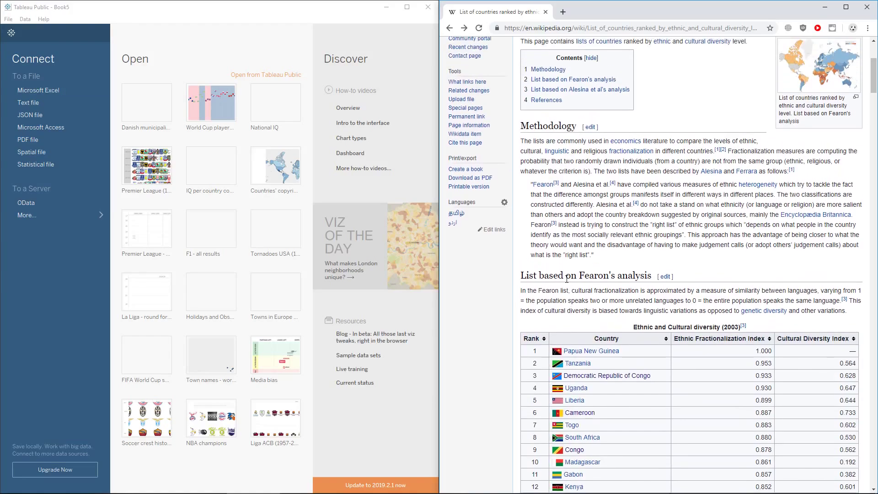
pyautogui.scroll(-3, 567, 279)
pyautogui.scroll(-2, 642, 260)
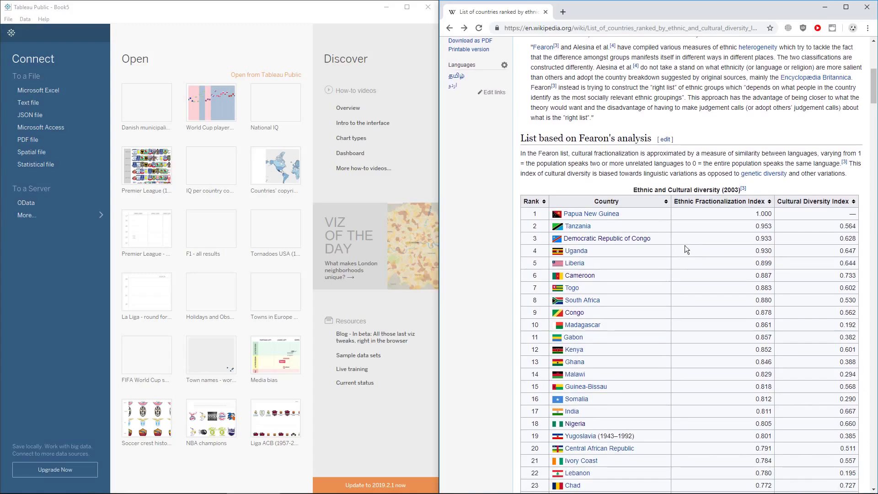
# Paste the copied Fearon ranking table into Tableau Public as a new data source.
pyautogui.click(295, 51)
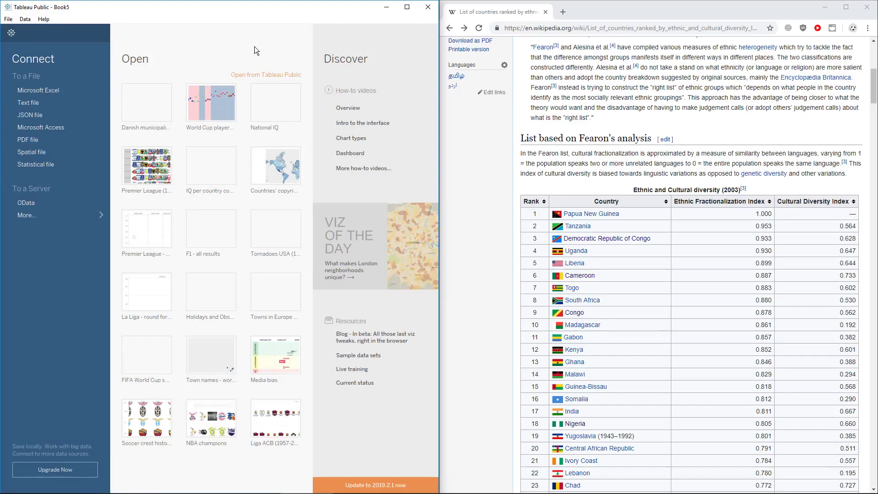
pyautogui.hotkey('ctrl', 'v')
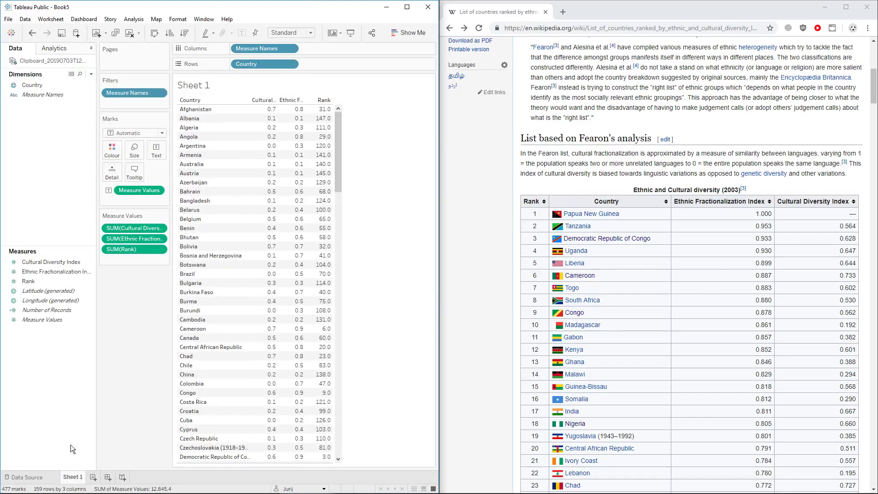
# On a new Sheet 2, plot Country as a filled world map using Show Me.
pyautogui.click(93, 479)
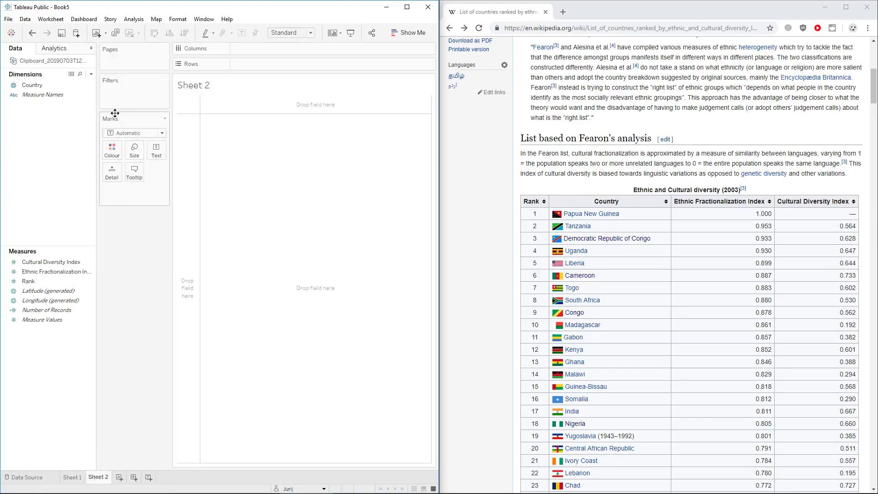
pyautogui.click(33, 85)
pyautogui.doubleClick(50, 85)
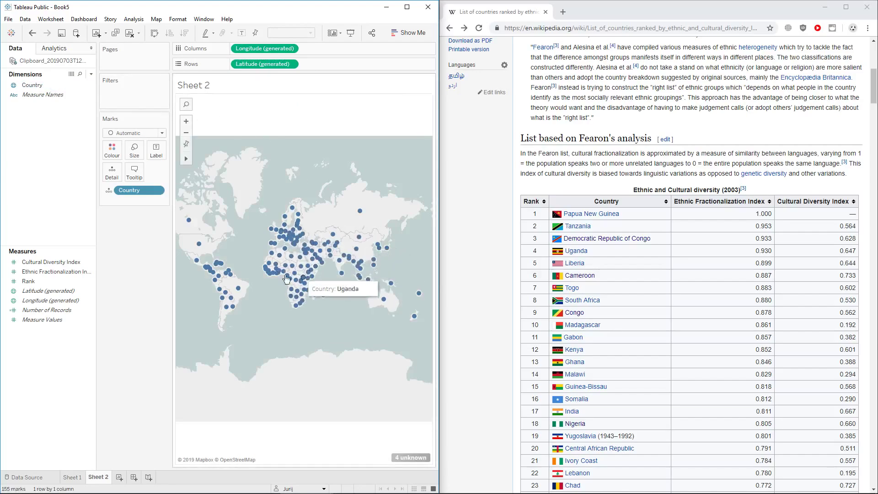
pyautogui.click(409, 33)
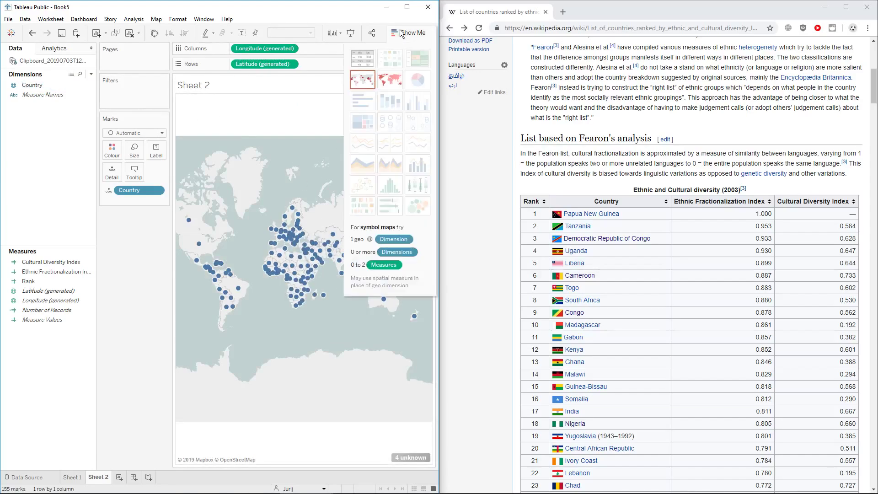
pyautogui.click(396, 78)
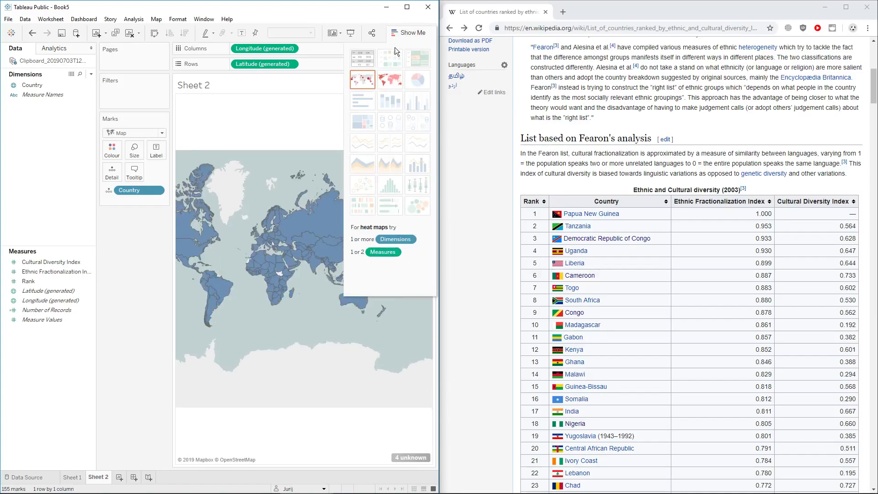
pyautogui.click(395, 36)
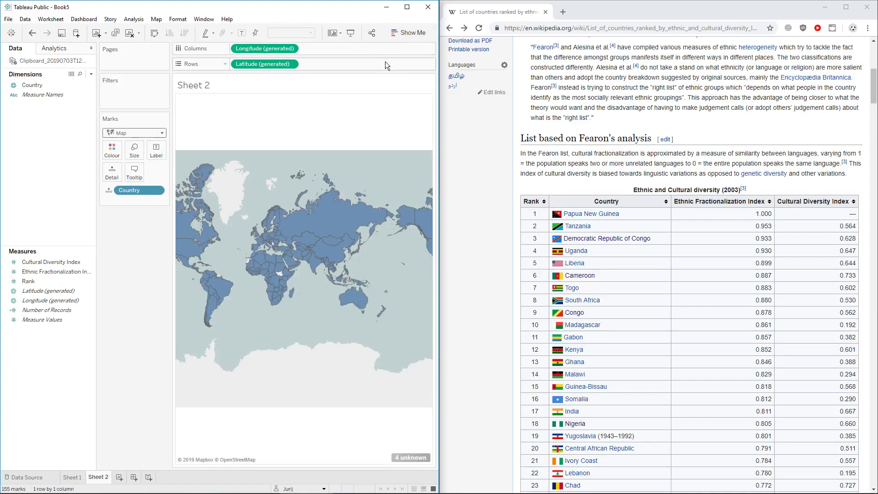
pyautogui.click(32, 84)
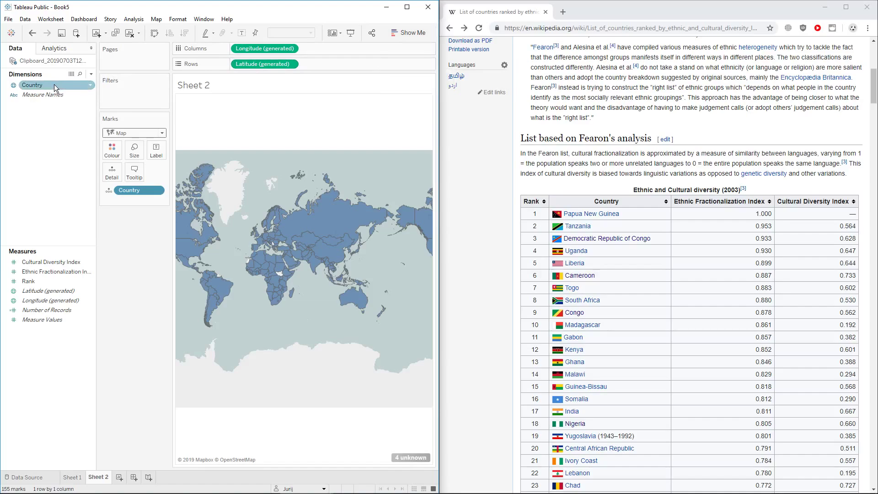
pyautogui.rightClick(54, 84)
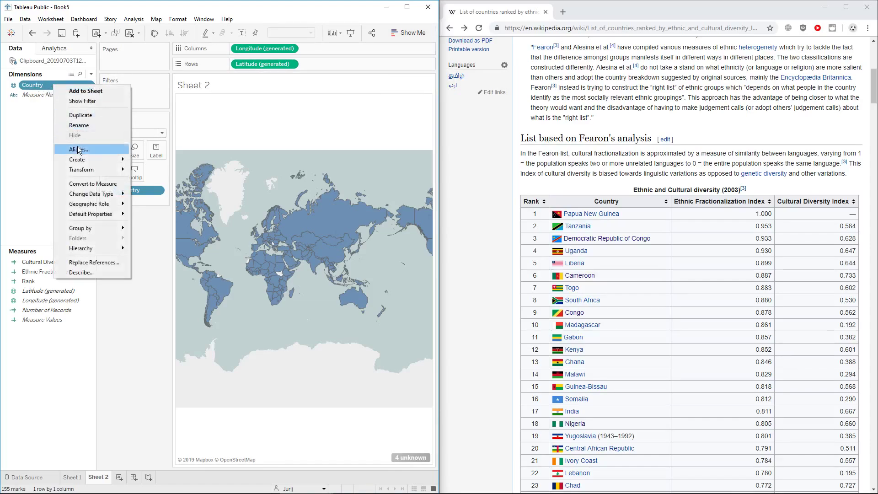
pyautogui.moveTo(89, 203)
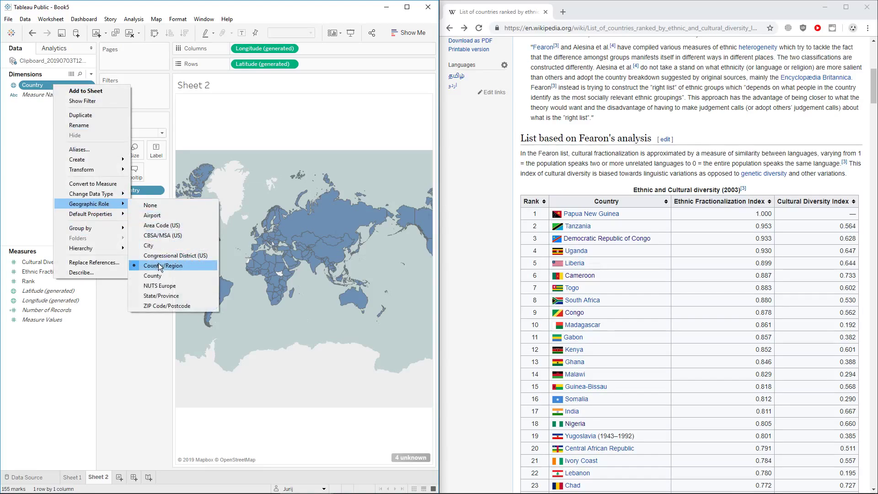
pyautogui.click(234, 256)
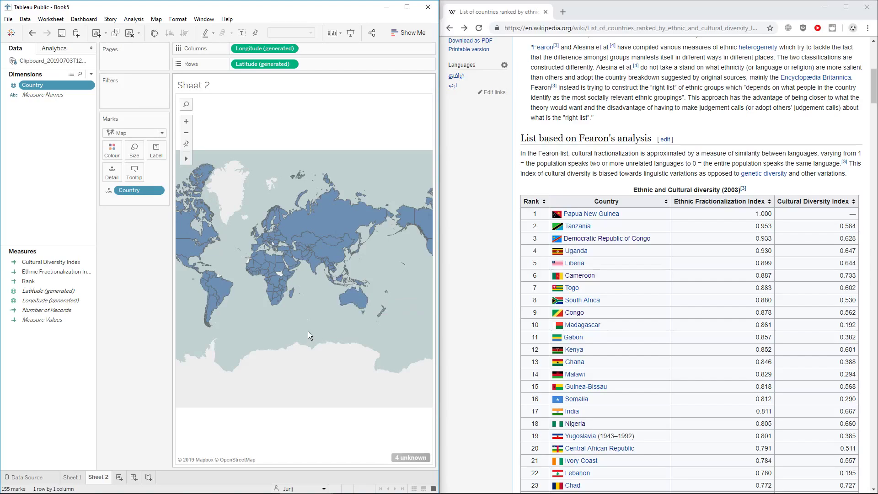
pyautogui.click(416, 457)
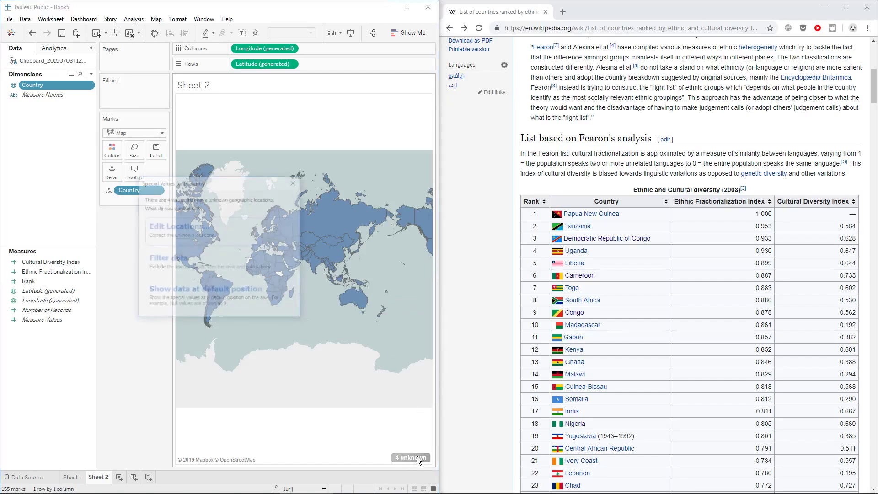
pyautogui.click(253, 237)
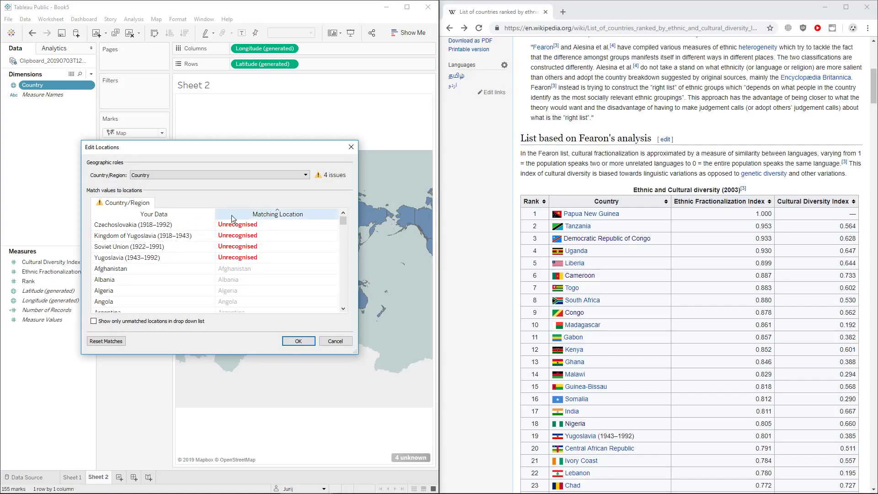
pyautogui.moveTo(344, 225); pyautogui.dragTo(338, 208)
pyautogui.click(352, 147)
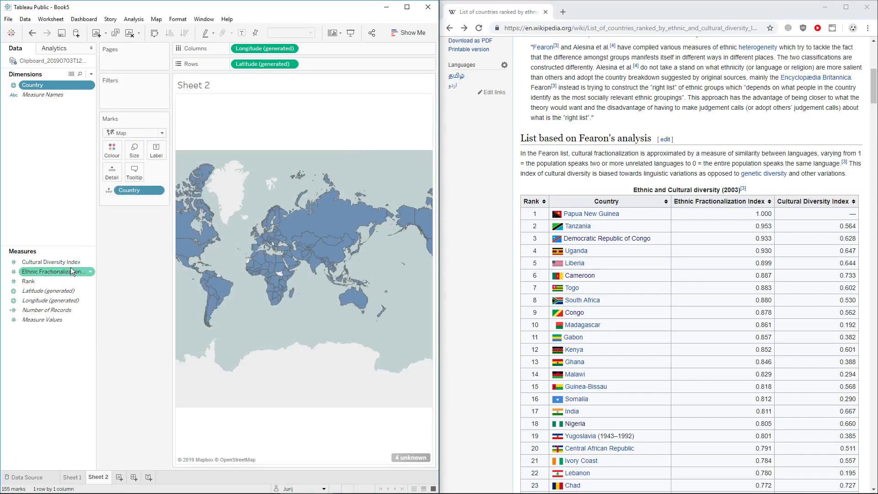
# Shade the map's countries by Ethnic Fractionalization Index, ranging 0.0020 to 1.0000.
pyautogui.moveTo(69, 268); pyautogui.dragTo(112, 155)
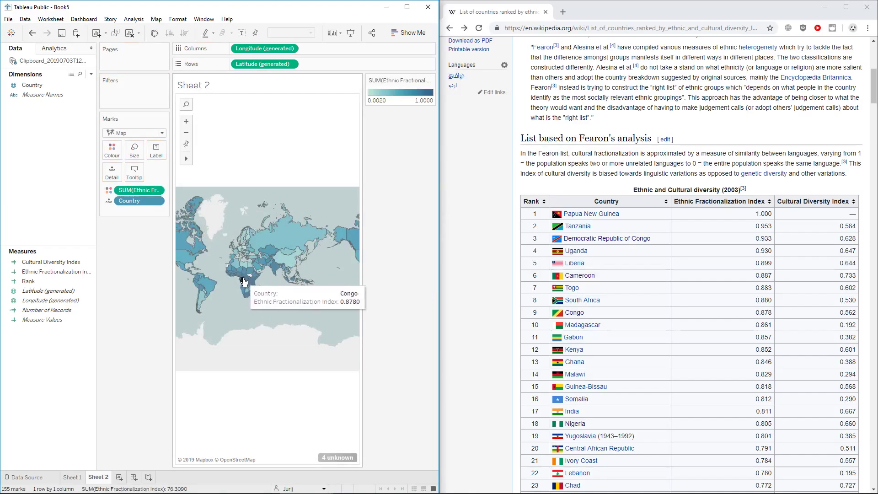
# Apply a reversed Orange-Blue Diverging palette so high-fractionalization countries show orange.
pyautogui.click(112, 151)
pyautogui.click(144, 180)
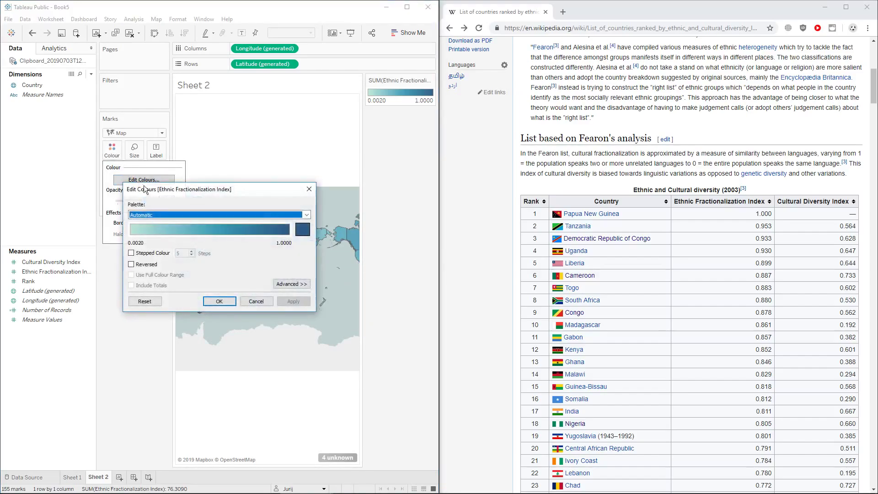
pyautogui.click(166, 215)
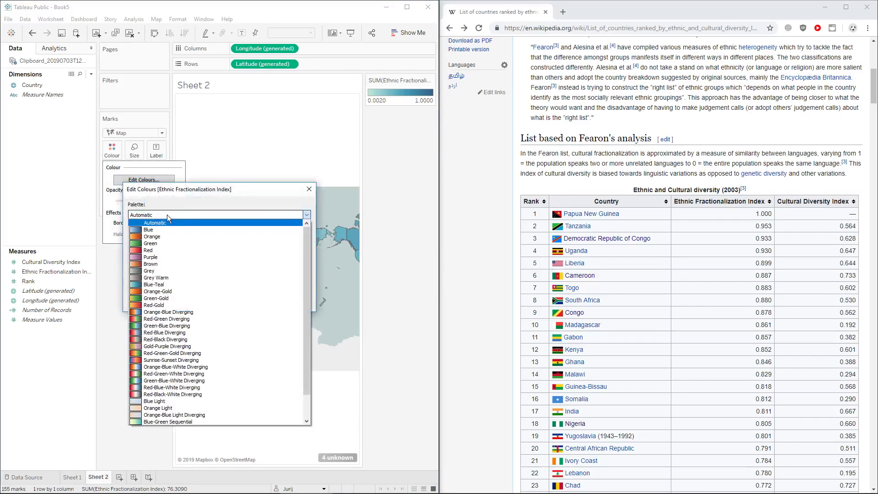
pyautogui.click(167, 312)
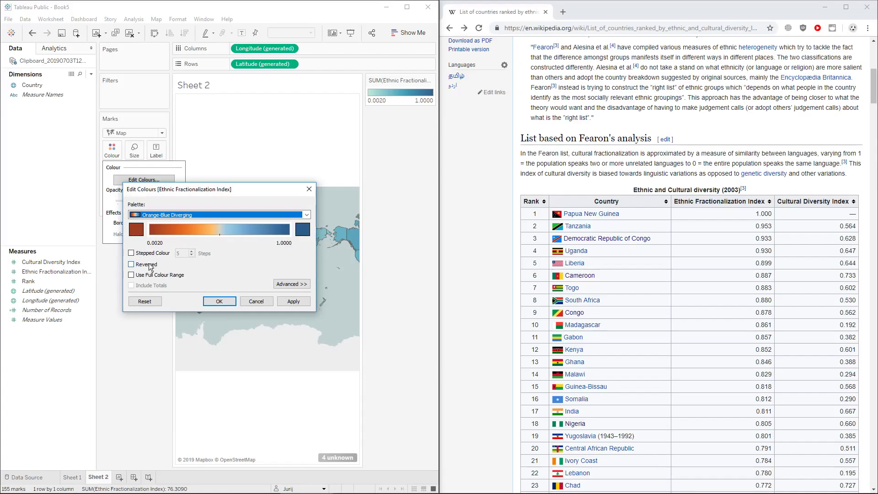
pyautogui.click(131, 264)
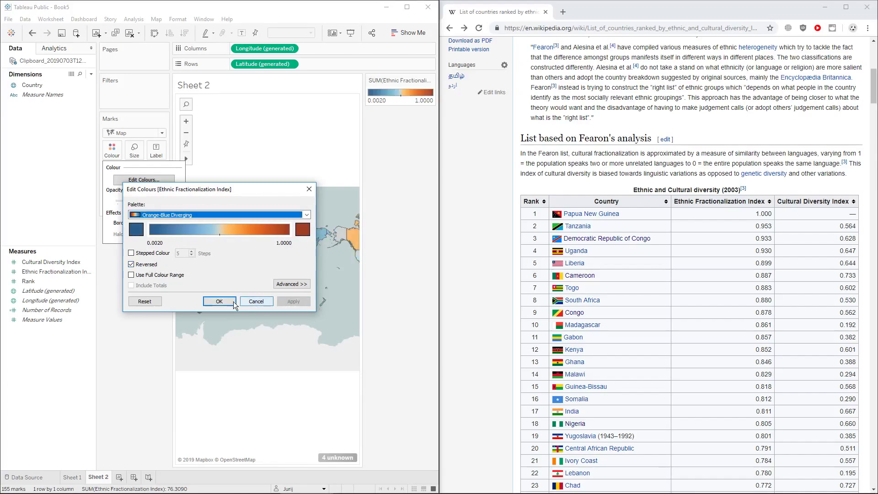
pyautogui.click(219, 301)
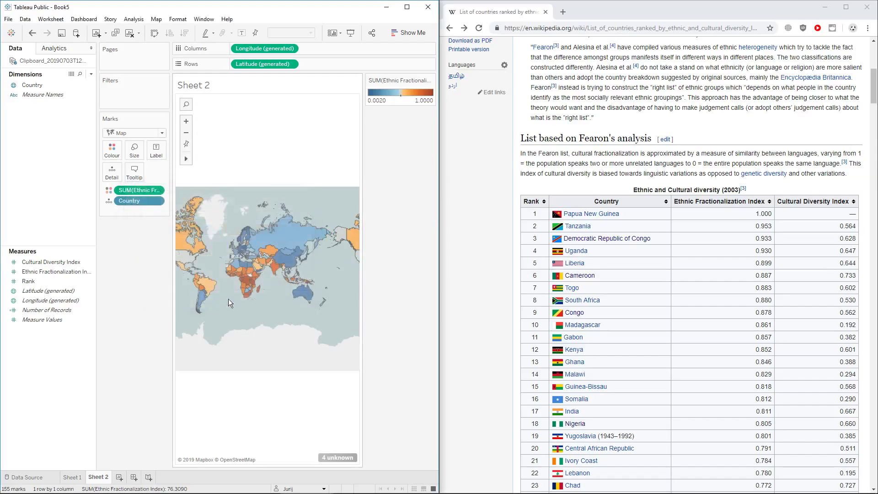
# Pan the world map slightly up and to the right.
pyautogui.moveTo(186, 159)
pyautogui.click(208, 159)
pyautogui.moveTo(215, 238); pyautogui.dragTo(241, 234)
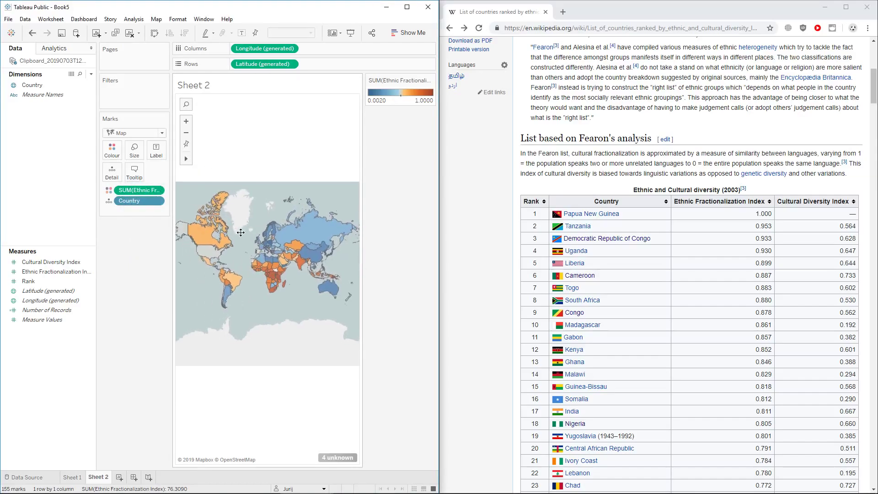
pyautogui.scroll(10, 715, 217)
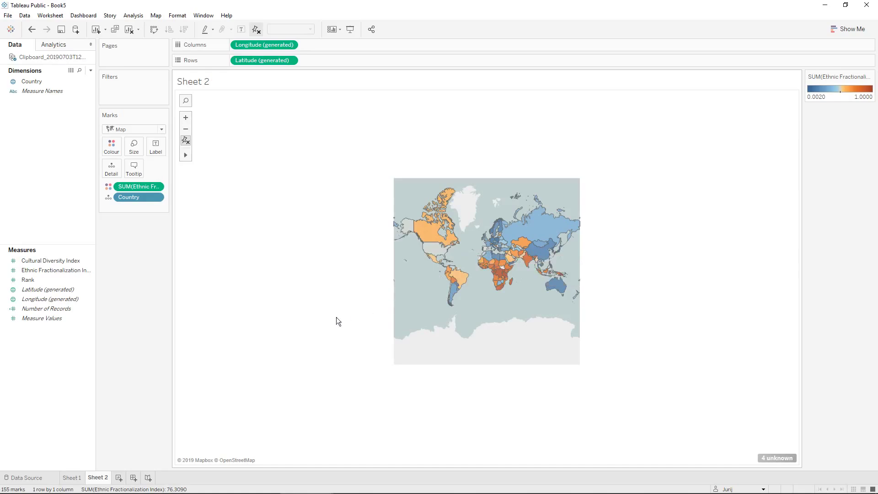
# Create Dashboard 1 and place the Sheet 1 table and Sheet 2 map on it.
pyautogui.click(134, 477)
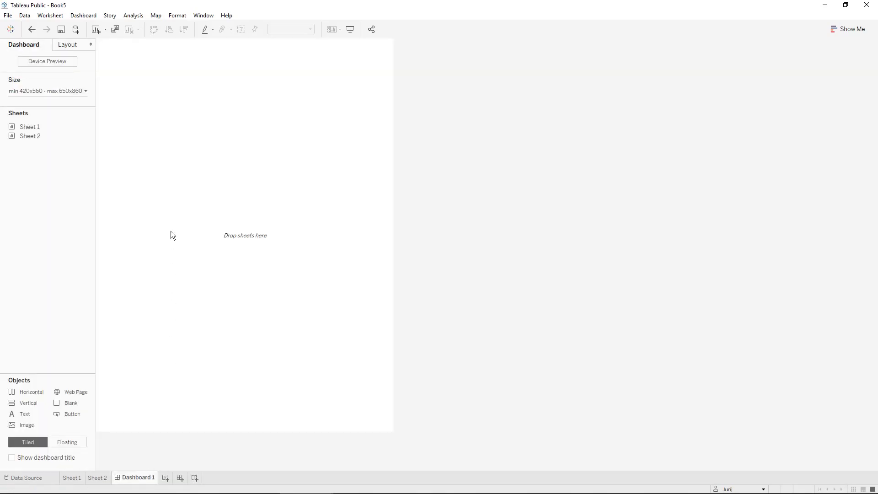
pyautogui.moveTo(29, 127); pyautogui.dragTo(205, 206)
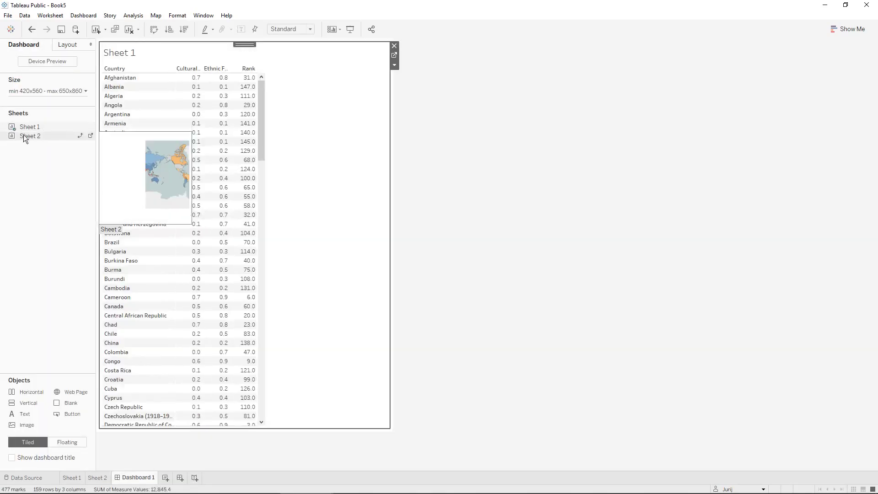
pyautogui.moveTo(23, 136); pyautogui.dragTo(356, 139)
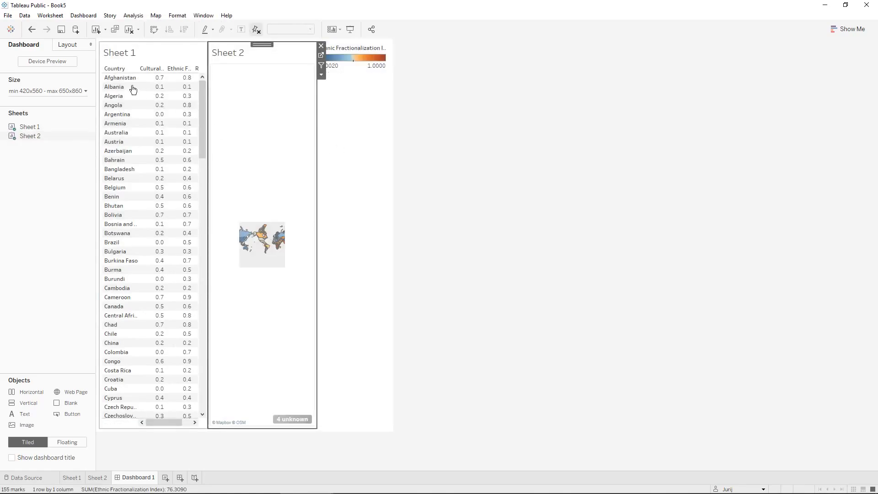
# Set the dashboard size to Automatic and remove the Sheet 1 table.
pyautogui.click(49, 92)
pyautogui.click(51, 106)
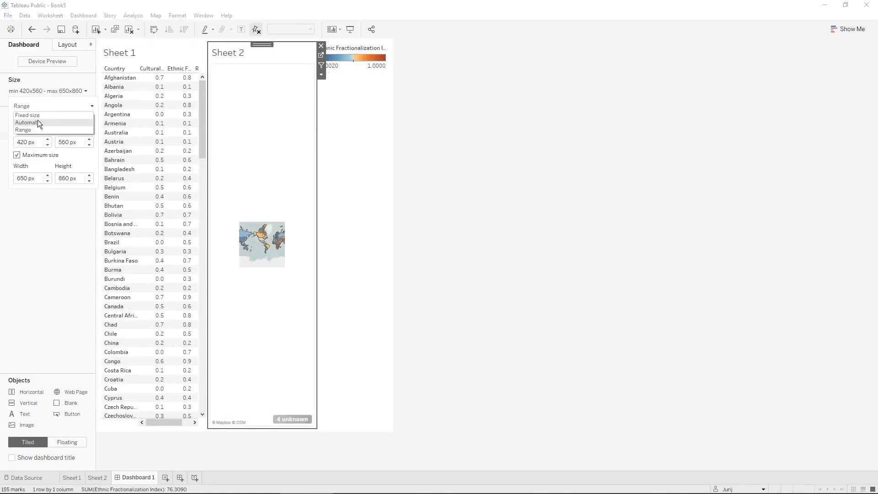
pyautogui.click(38, 124)
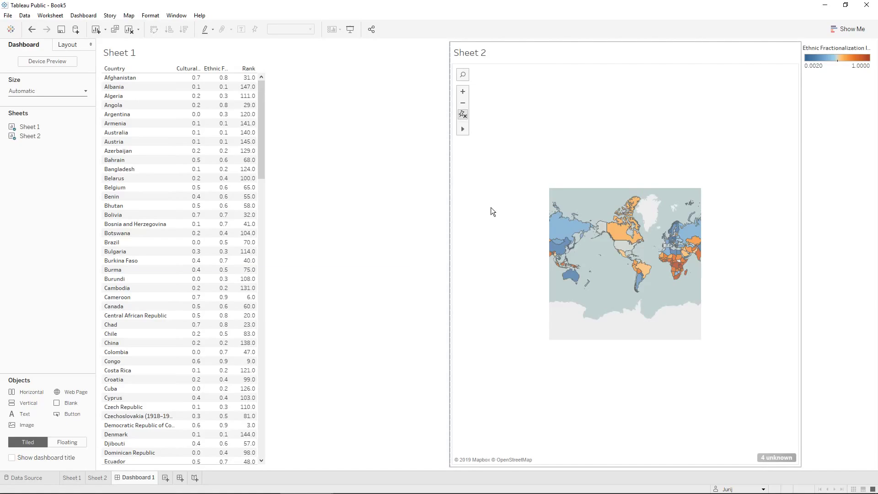
pyautogui.click(296, 88)
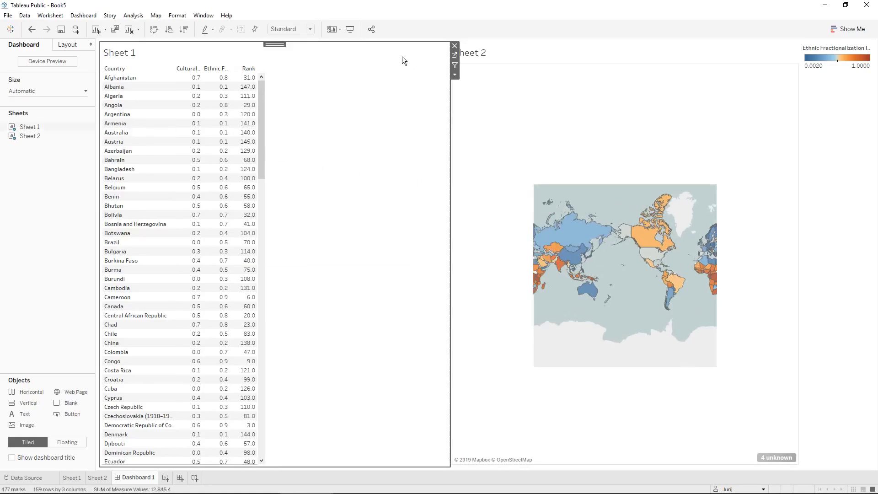
pyautogui.click(455, 49)
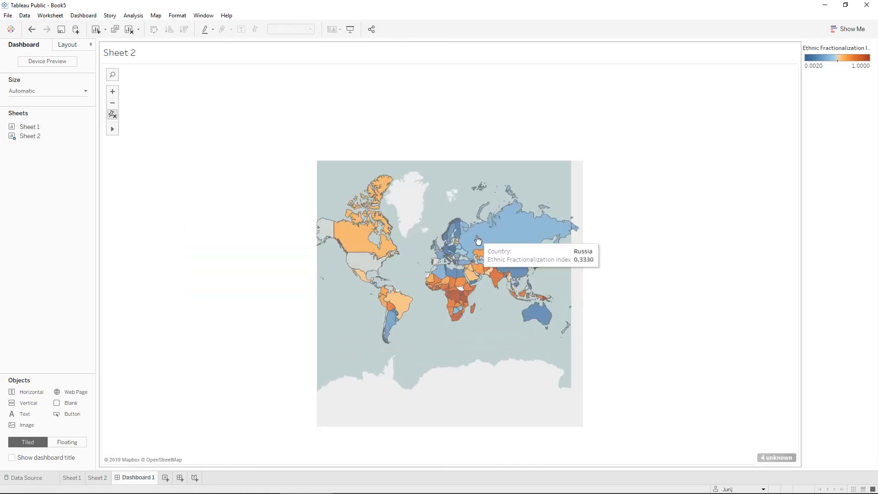
pyautogui.scroll(3, 463, 235)
# Hide the Sheet 2 title and pan the map so the world fills the dashboard.
pyautogui.click(136, 129)
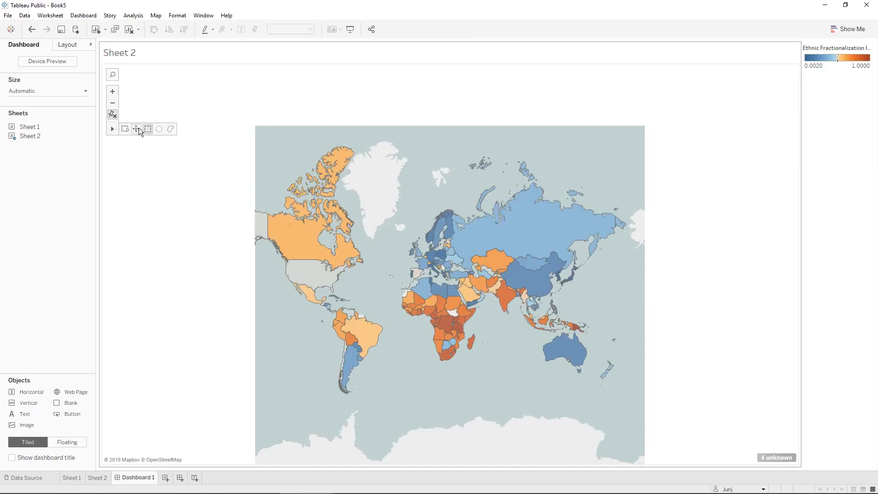
pyautogui.moveTo(302, 158)
pyautogui.mouseDown()
pyautogui.moveTo(288, 124)
pyautogui.moveTo(317, 126)
pyautogui.mouseUp()
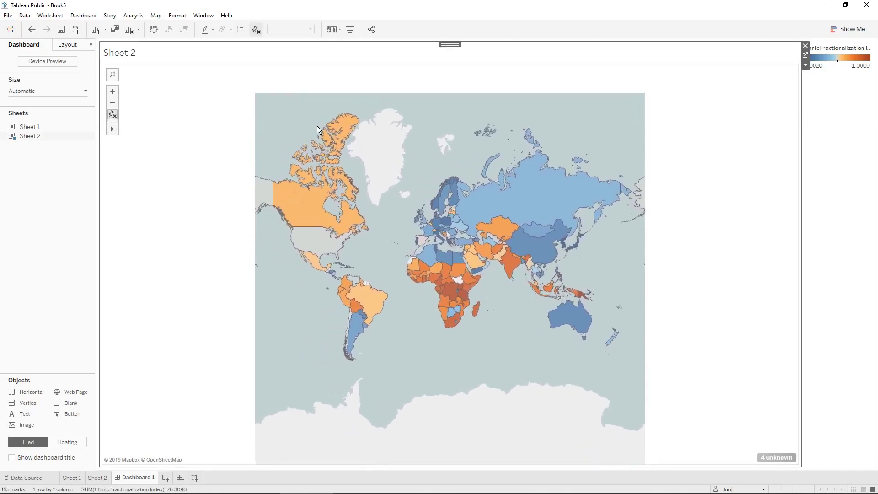
pyautogui.scroll(3, 317, 126)
pyautogui.rightClick(122, 54)
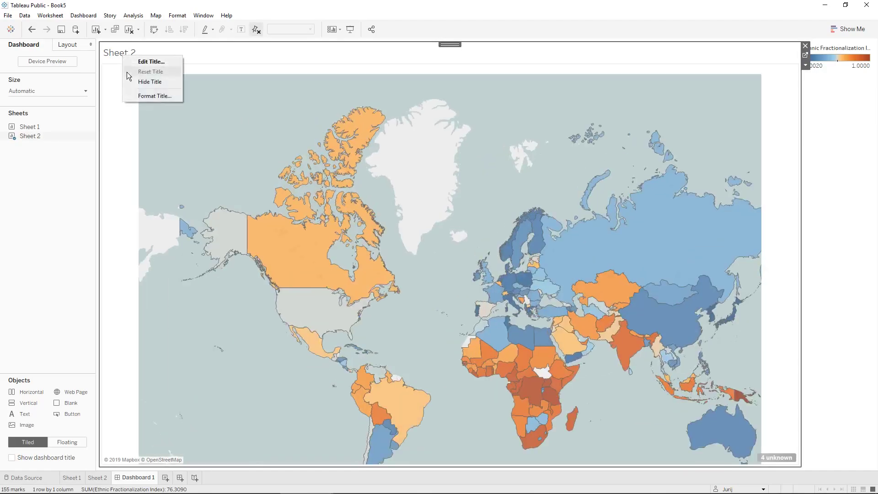
pyautogui.click(152, 81)
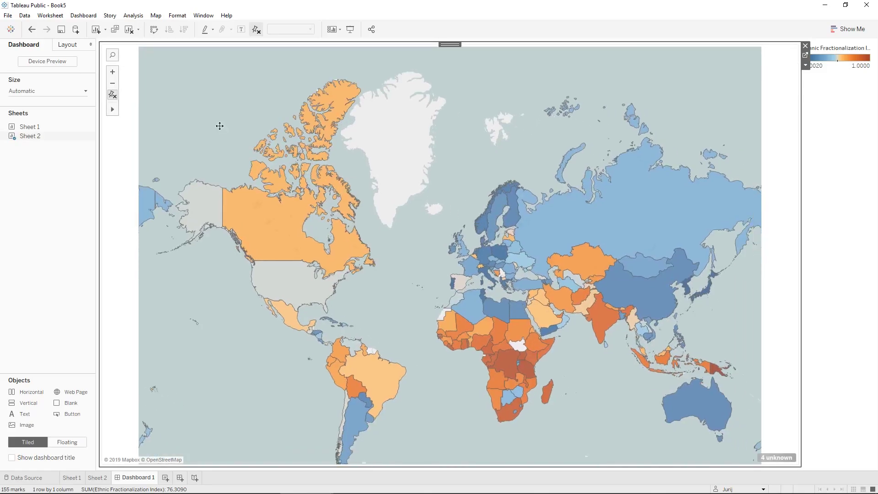
pyautogui.moveTo(283, 156); pyautogui.dragTo(188, 110)
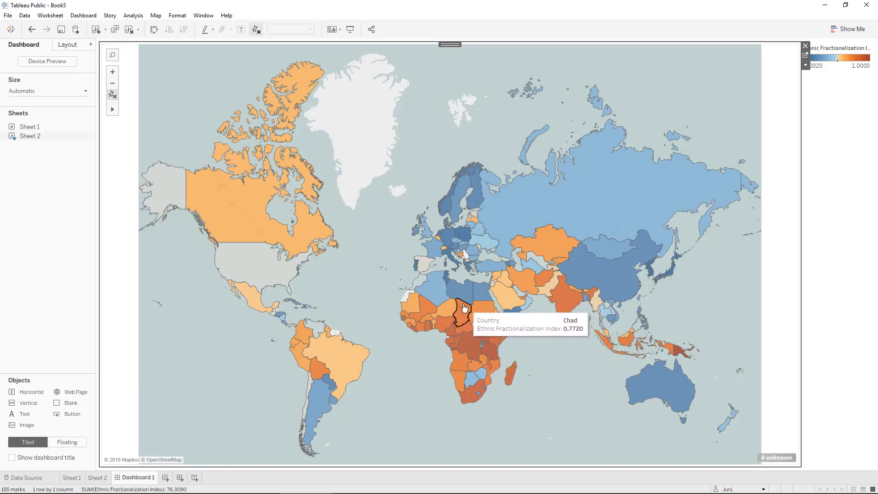
# Float the Ethnic Fractionalization Index legend over the map's top right and widen it.
pyautogui.click(839, 49)
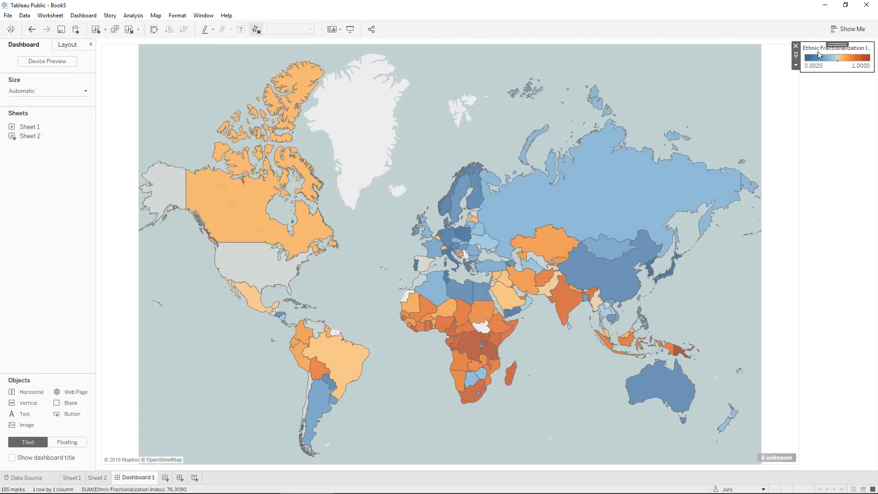
pyautogui.click(797, 64)
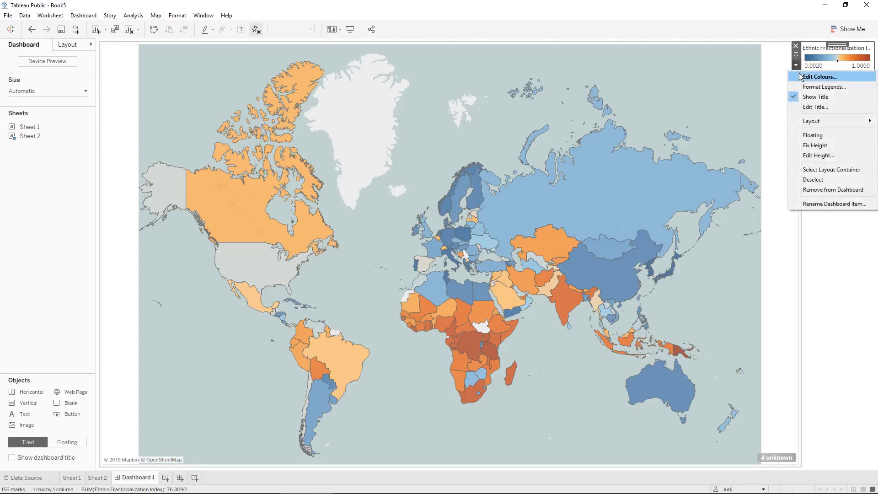
pyautogui.click(809, 135)
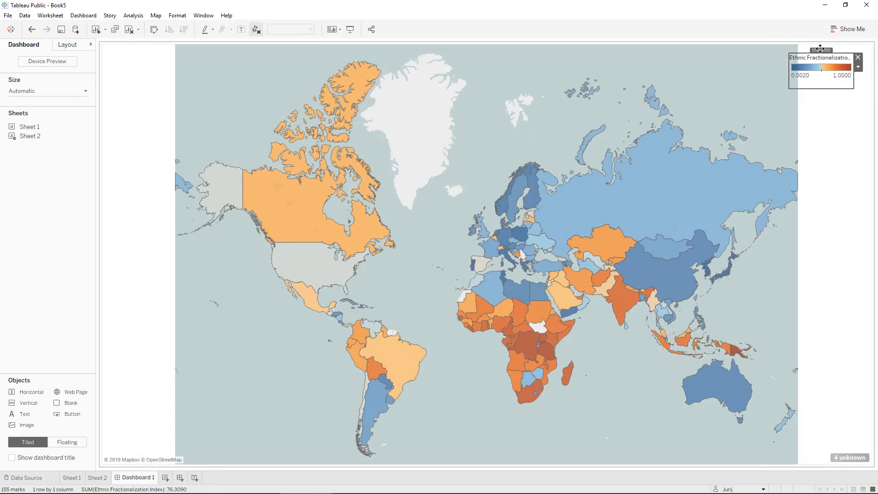
pyautogui.moveTo(821, 52); pyautogui.dragTo(664, 72)
pyautogui.click(731, 70)
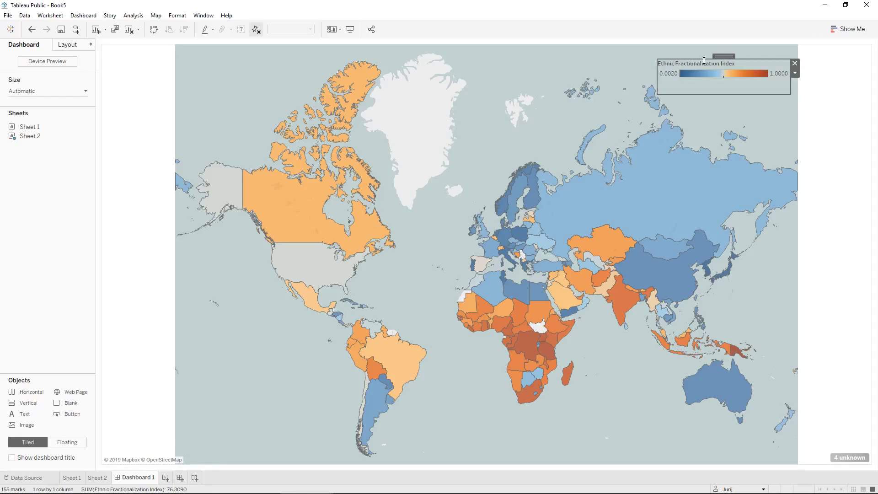
pyautogui.click(733, 103)
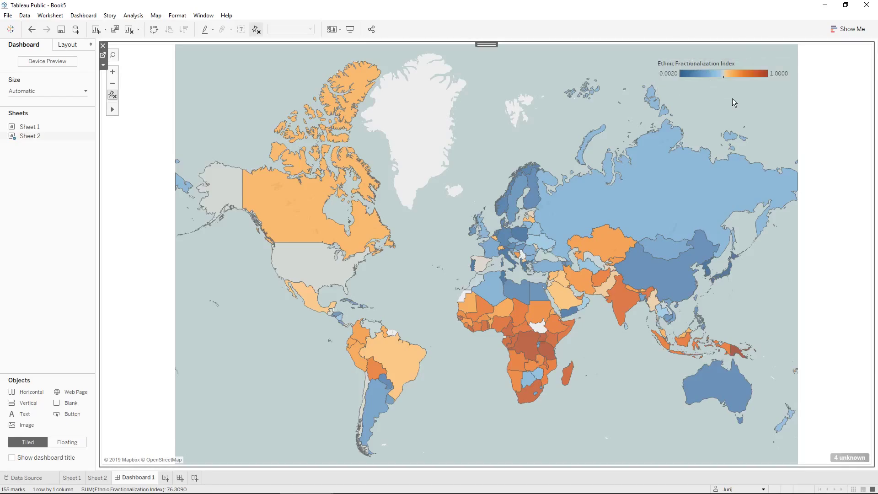
# Show Dashboard 1 in Presentation Mode and nudge the map slightly left.
pyautogui.click(350, 30)
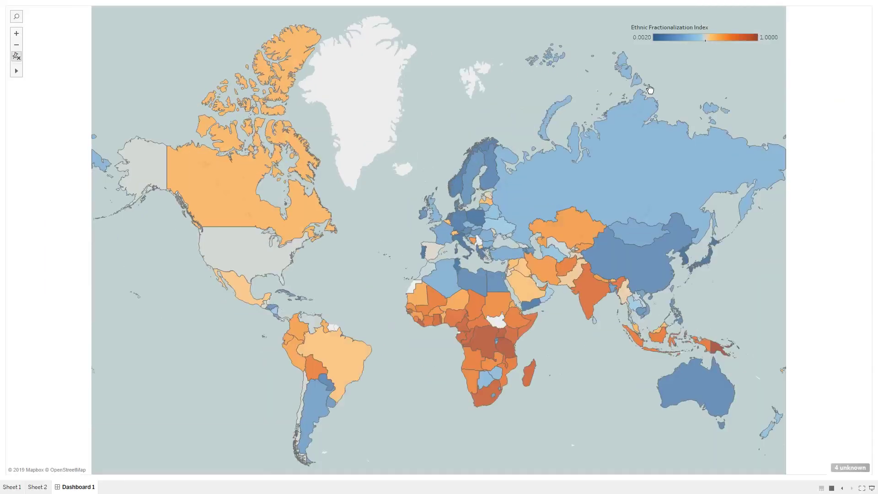
pyautogui.moveTo(687, 88); pyautogui.dragTo(659, 76)
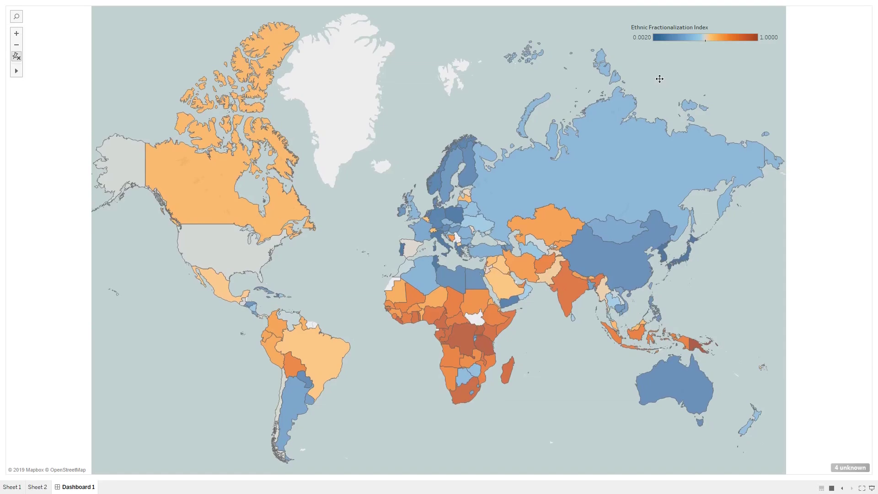